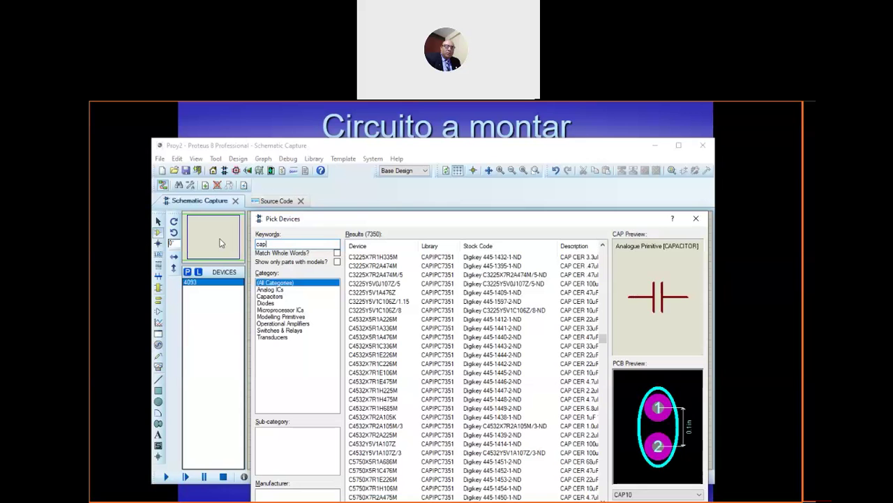
- Search the library for cap gen and add CAP, the generic non-electrolytic capacitor, to the device list
text(gen)
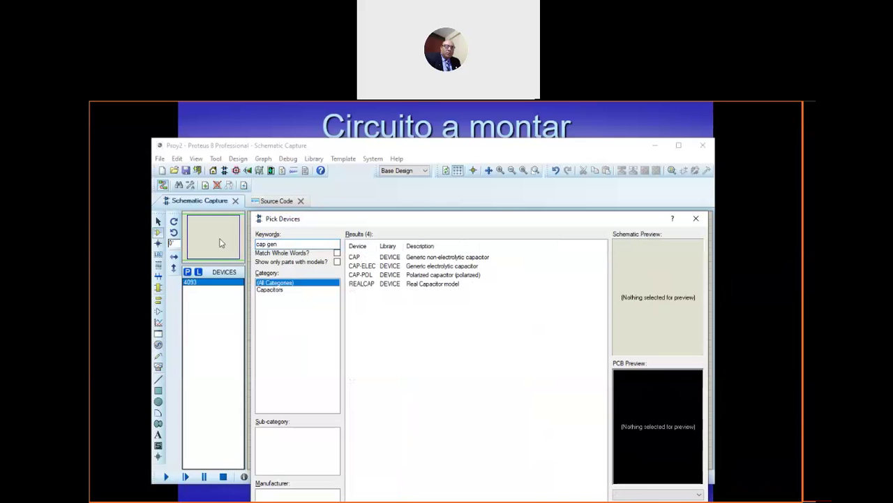
click(400, 257)
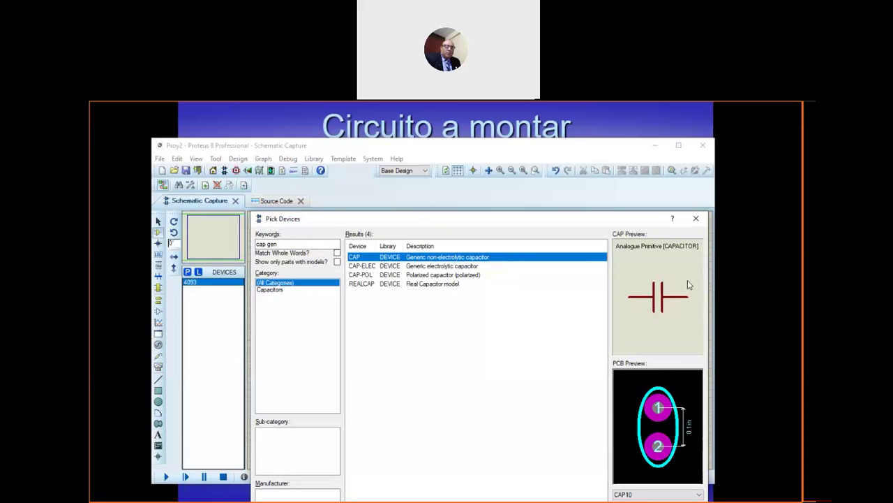
double_click(467, 259)
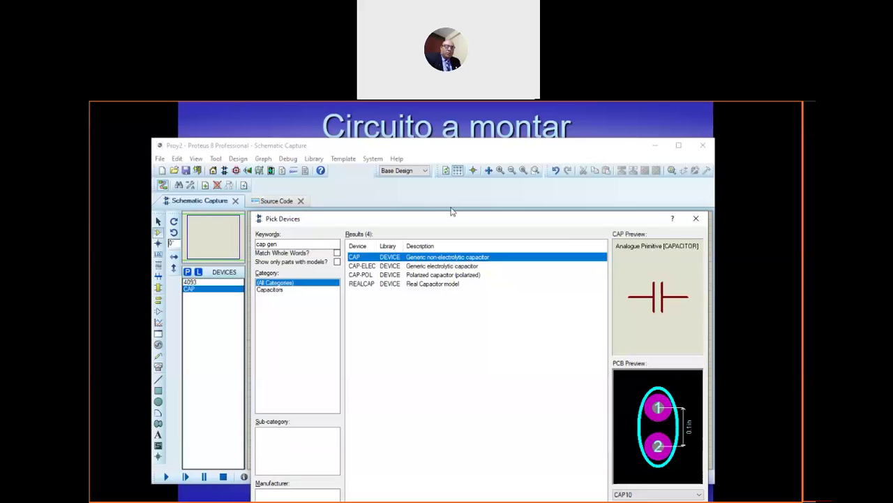
- Clear the keyword search and filter the library to the Diodes category with the Generic sub-category
click(307, 244)
key(ctrl+a)
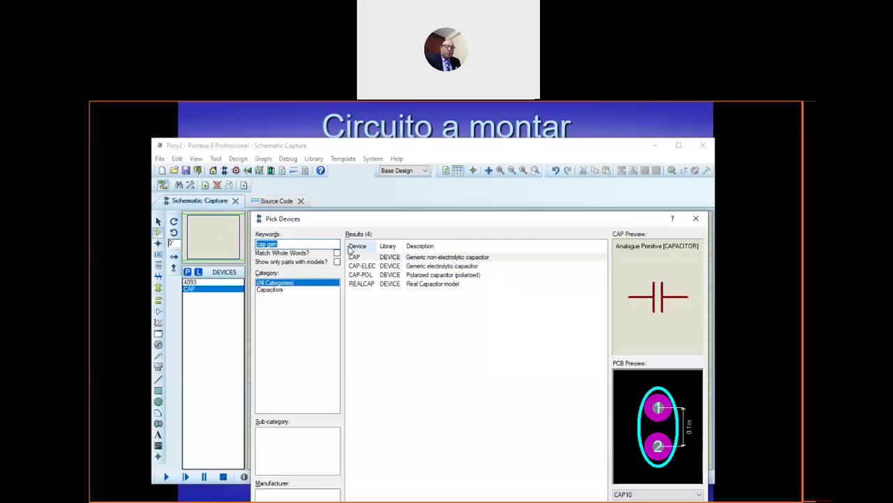
key(BackSpace)
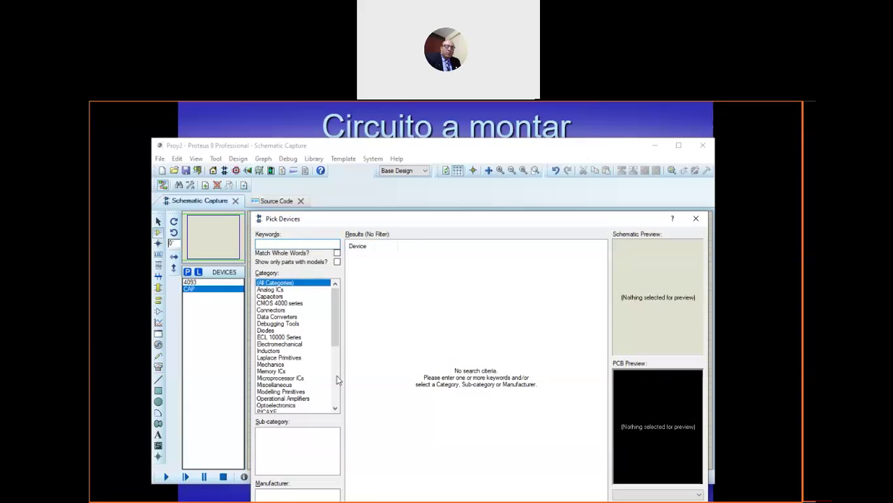
click(301, 357)
key(d)
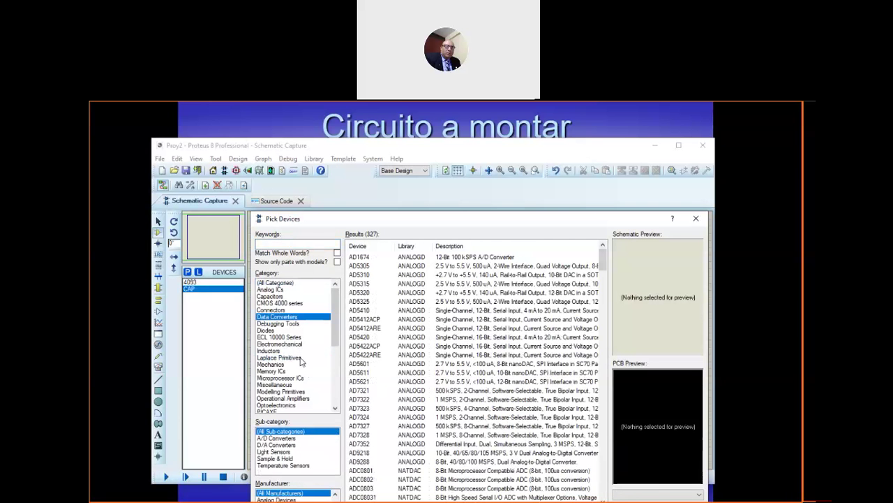
key(d)
key(d)
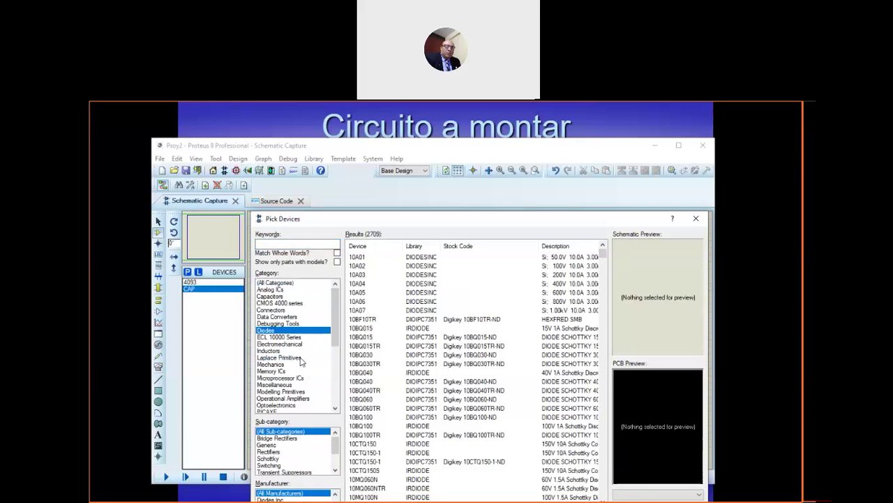
click(289, 447)
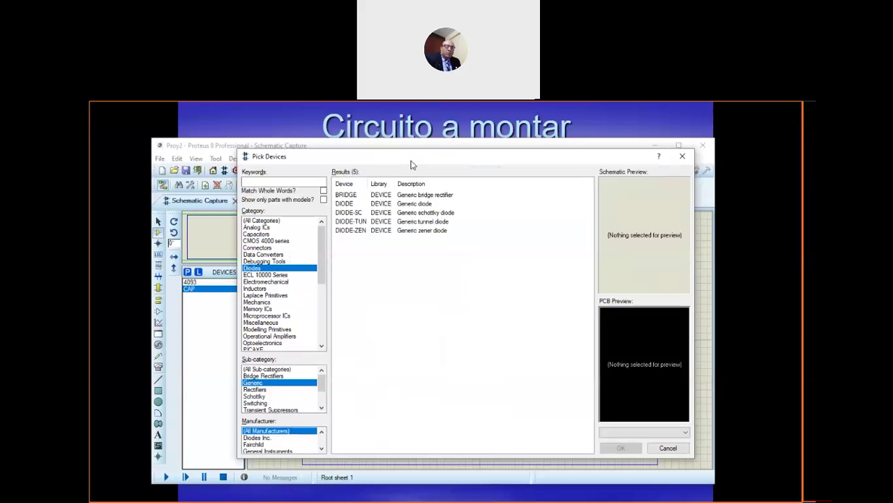
click(322, 449)
click(322, 448)
click(291, 438)
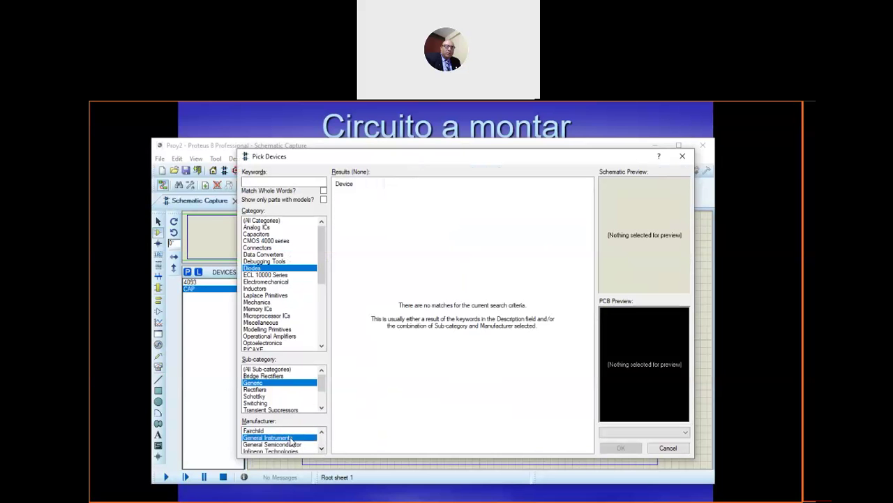
key(Up)
key(Up)
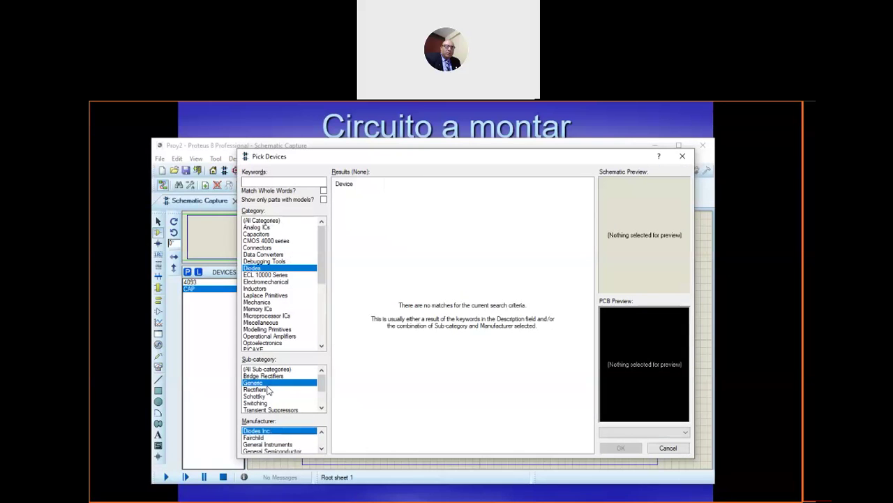
click(272, 437)
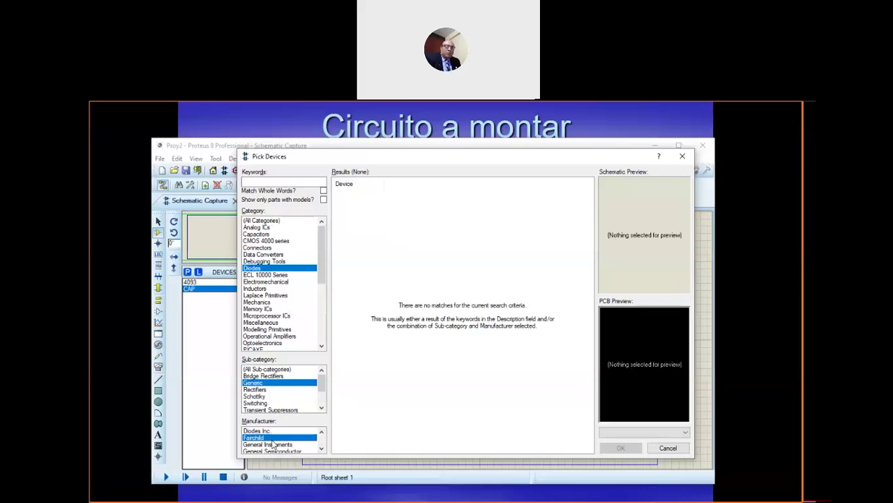
key(Home)
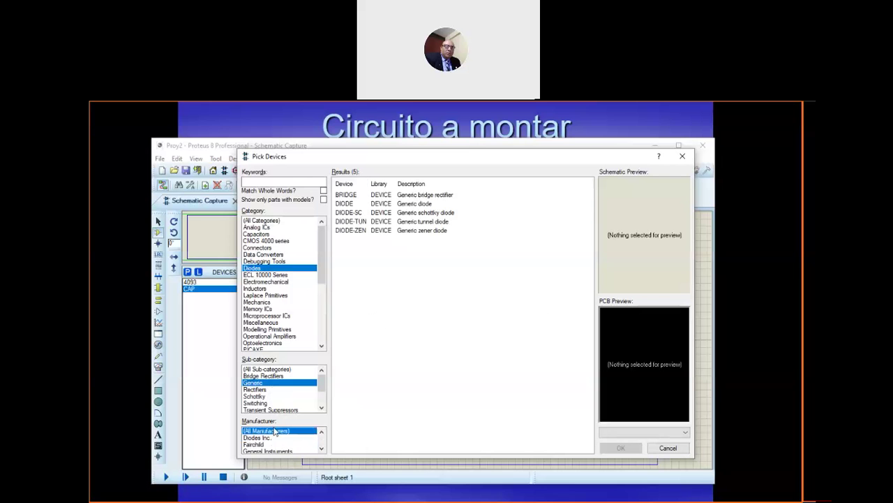
- Add DIODE, the generic diode, to the device list
click(447, 204)
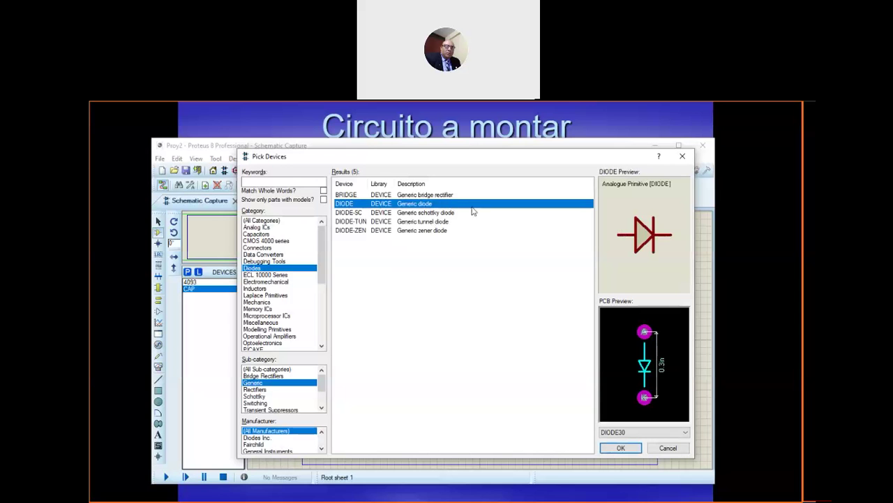
double_click(418, 206)
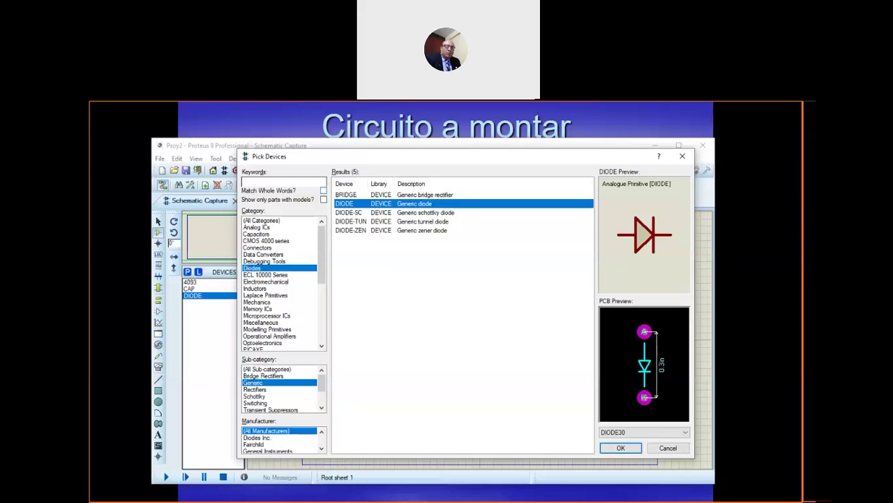
click(270, 181)
text(switc)
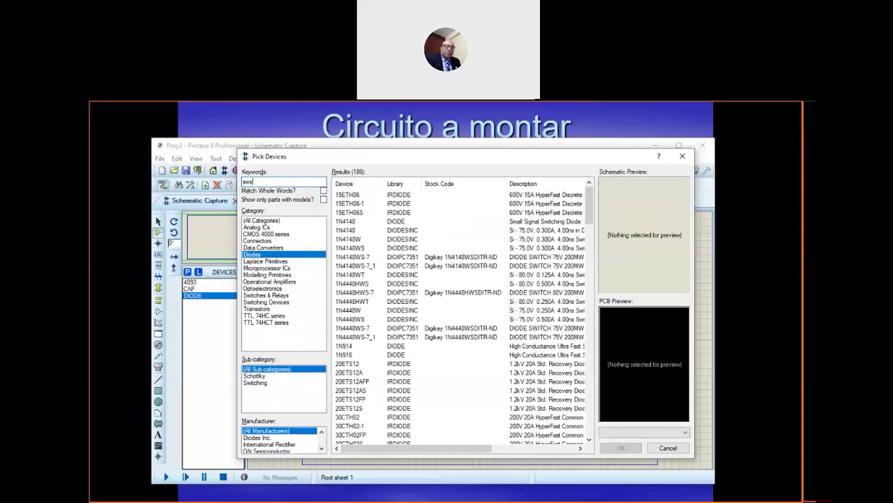
text(h)
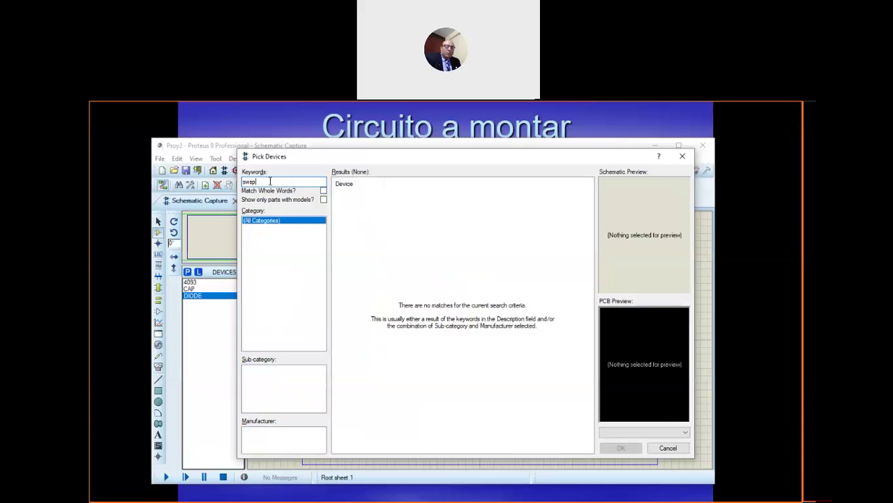
text(dt)
- Search the library for switch and limit the results to the Switches & Relays category
double_click(277, 181)
text(switch)
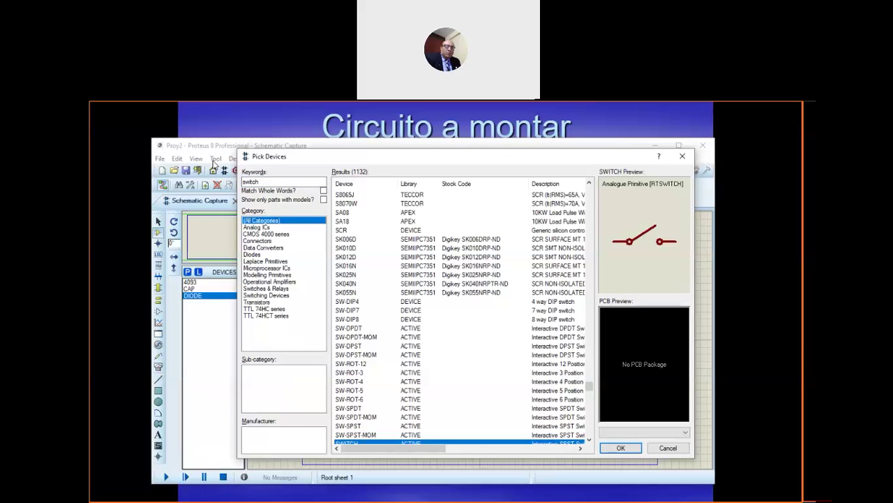
click(354, 195)
click(359, 212)
click(357, 221)
click(357, 231)
click(280, 182)
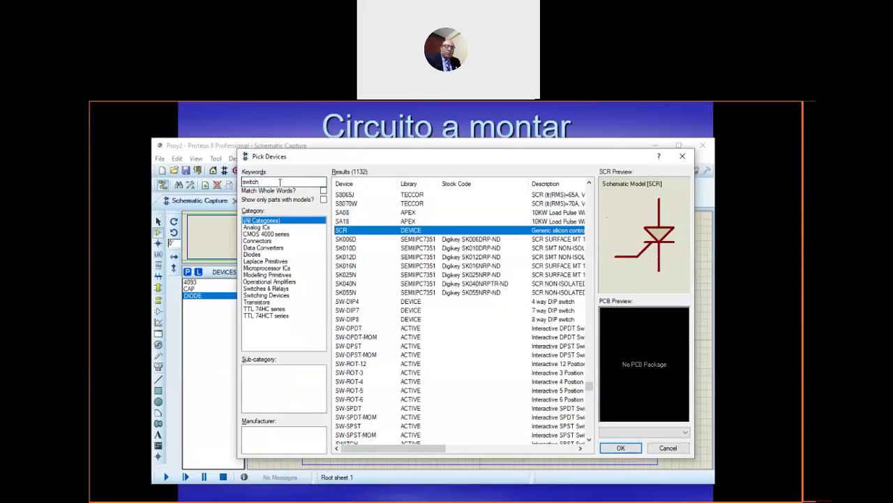
click(289, 289)
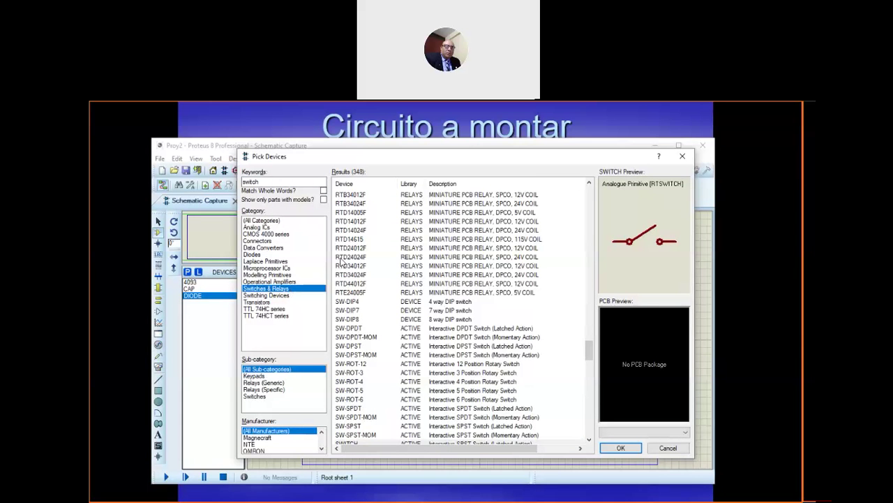
- Examine the previews of the relays, DIP, DPDT, DPST and rotary switches down to SW-SPDT
click(420, 195)
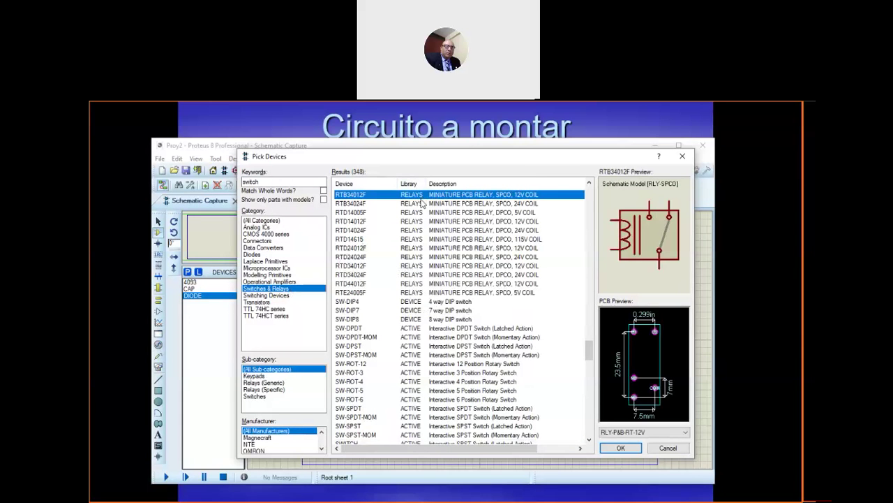
click(419, 212)
click(421, 203)
click(426, 196)
key(Down)
key(Down)
key(Down)
key(Down)
key(Down)
key(Down)
key(Down)
key(Down)
key(Down)
key(Down)
key(Down)
key(Down)
key(Down)
key(Down)
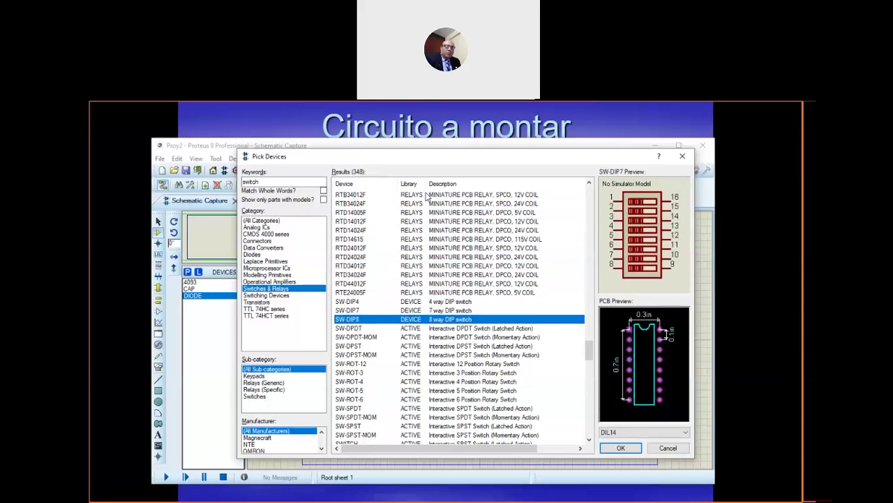
key(Down)
key(Down)
key(Down)
key(Down)
key(Down)
key(Down)
key(Down)
key(Down)
key(Down)
key(Down)
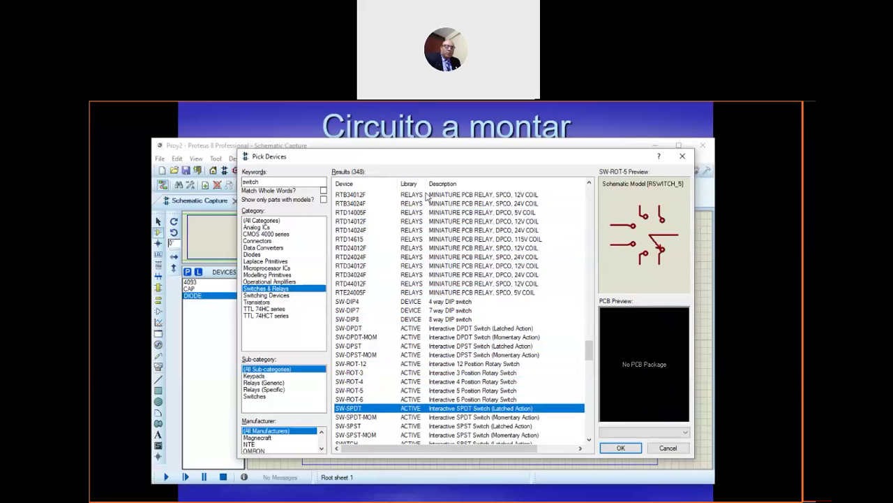
- Compare SW-SPDT with its neighbouring switch variants and add SW-SPDT, the latched-action switch, to the device list
key(Down)
key(Up)
key(Down)
key(Down)
key(Up)
key(Down)
key(Up)
key(Down)
key(Down)
key(Up)
key(Up)
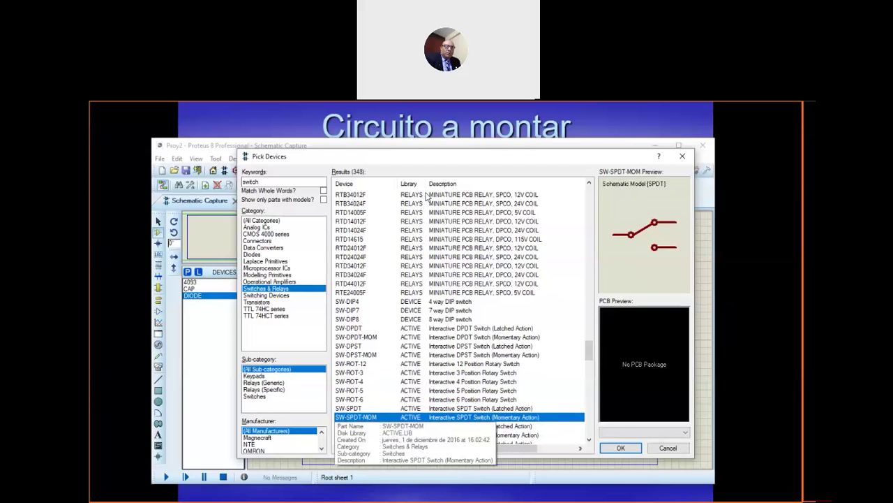
key(Up)
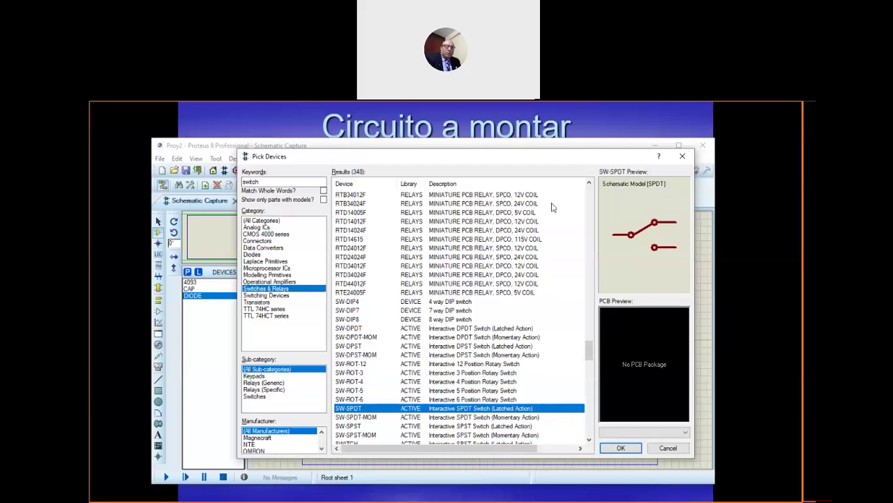
click(368, 416)
click(370, 411)
double_click(433, 409)
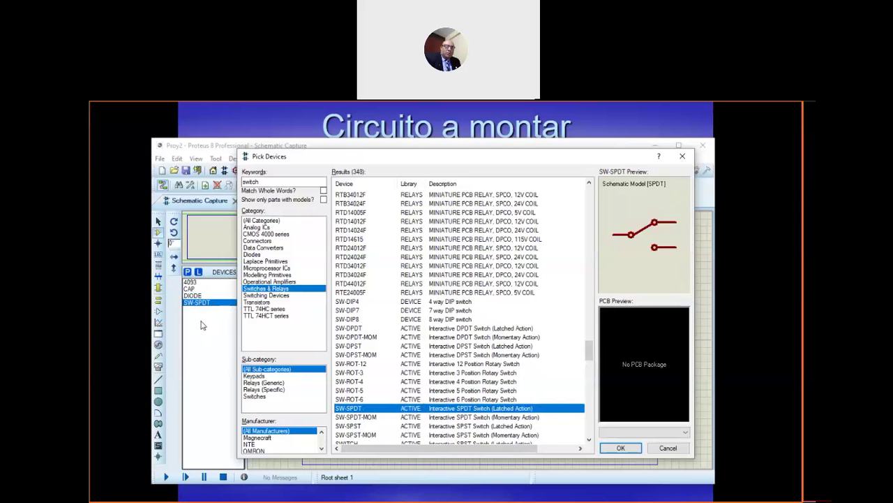
- Search the library for pot within the Resistors category and add POT to the device list
click(278, 182)
double_click(278, 182)
text(pot)
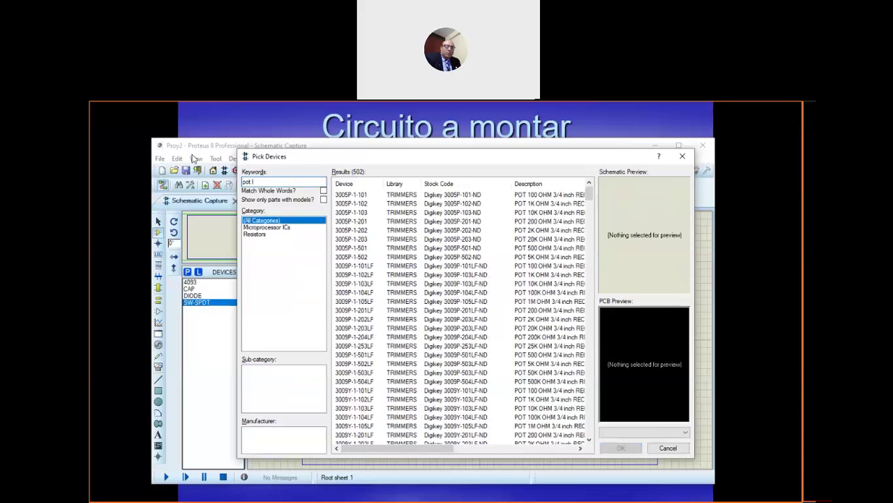
text(lin)
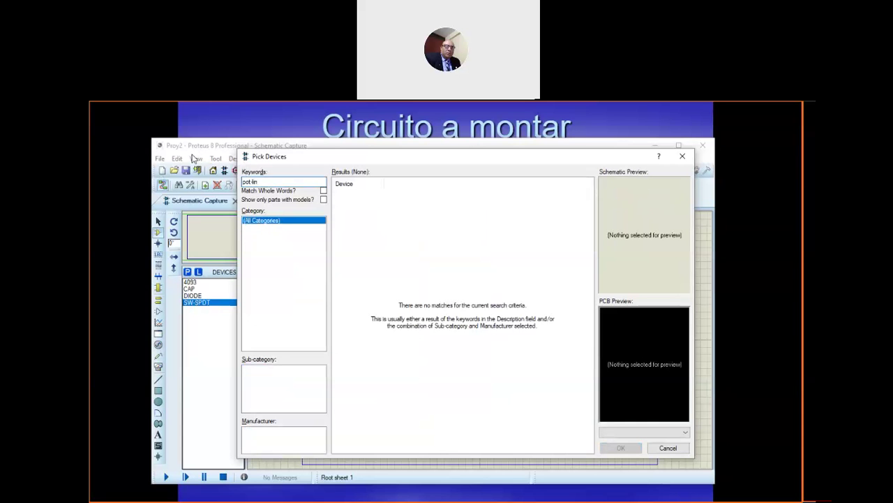
key(BackSpace)
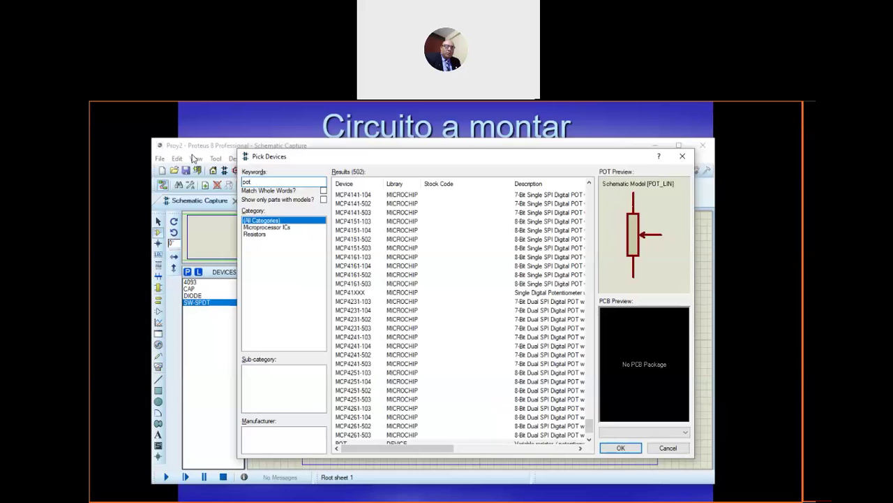
click(256, 234)
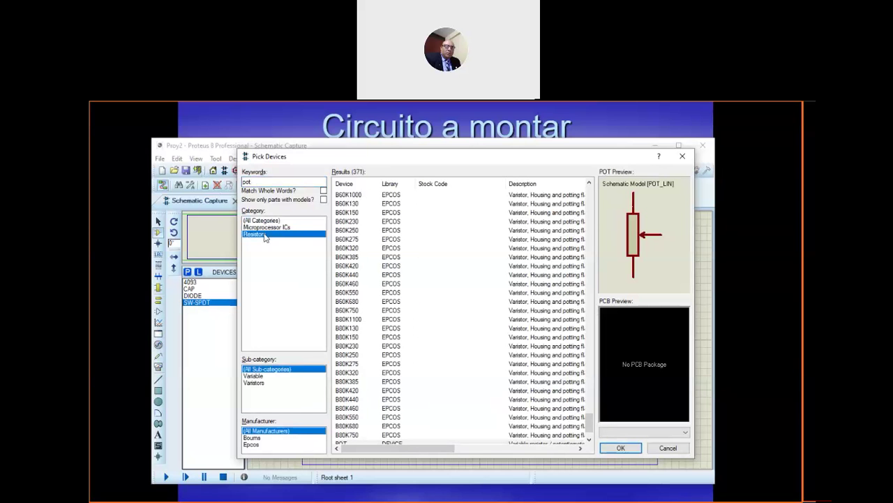
click(379, 212)
key(p)
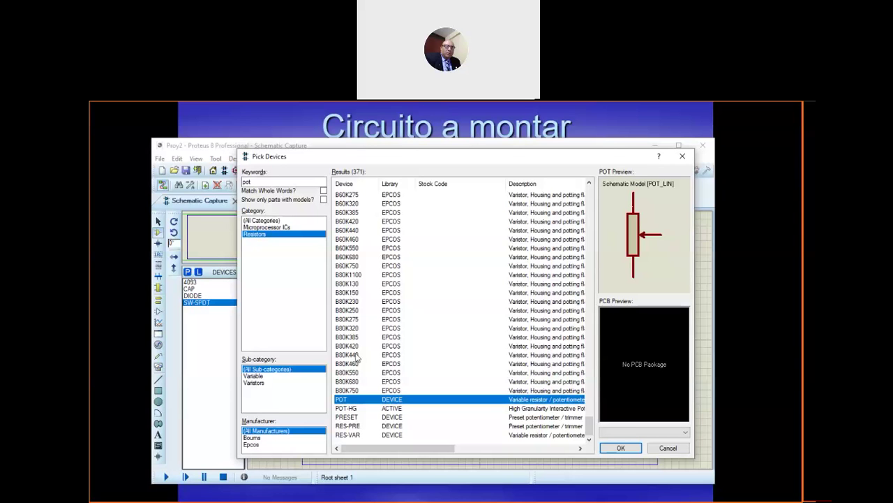
double_click(382, 403)
- Compare the previews of the potentiometer variants and add POT-HG, the high-granularity interactive one, to the device list
click(386, 411)
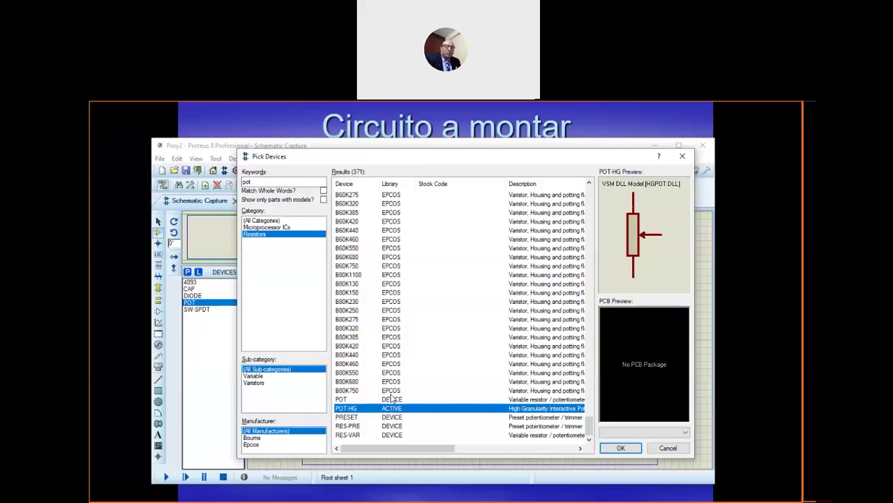
click(358, 419)
click(358, 425)
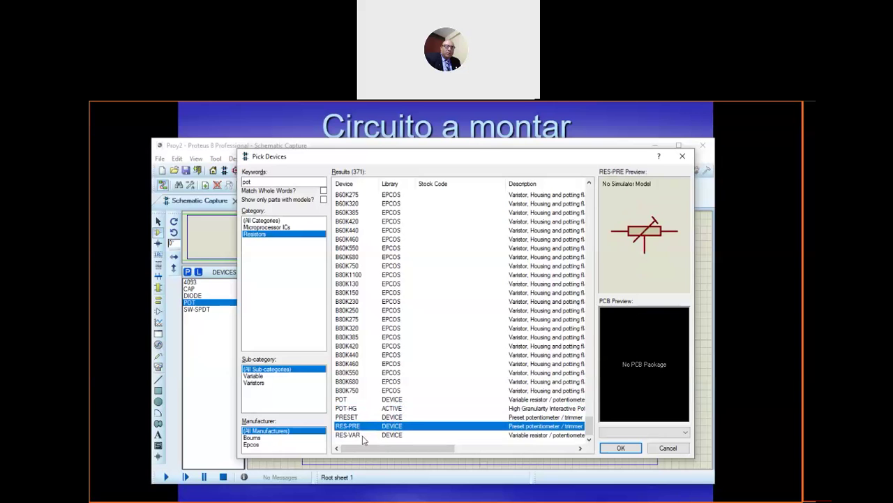
click(363, 399)
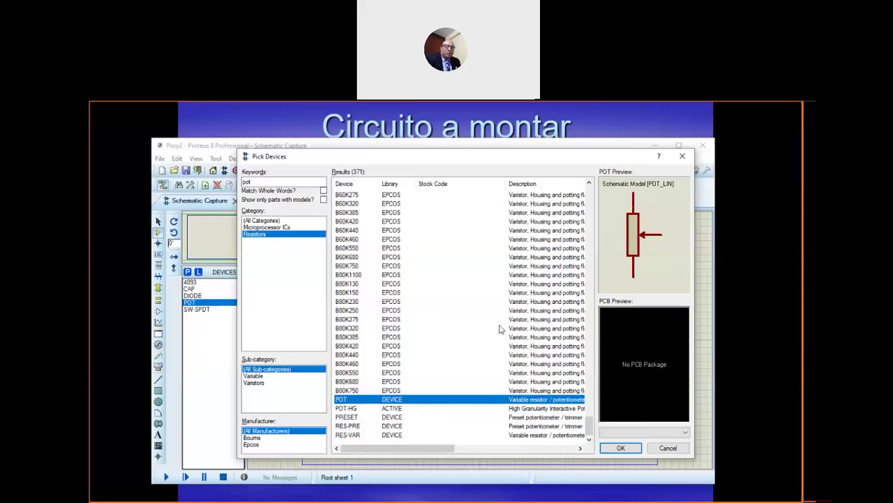
click(393, 412)
click(398, 401)
click(411, 410)
click(412, 402)
click(406, 412)
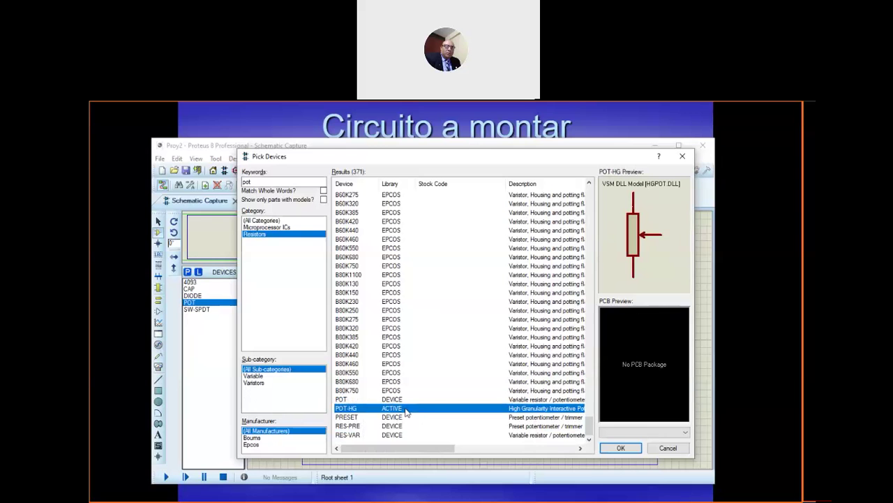
double_click(405, 412)
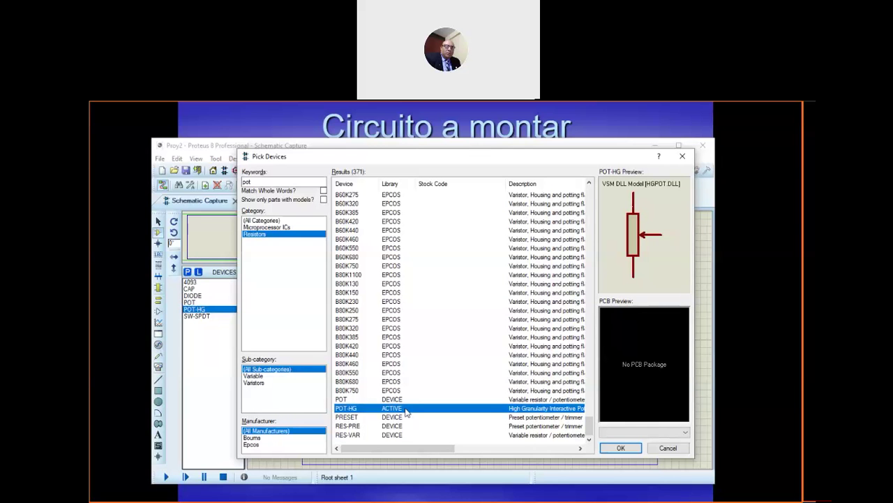
- Compare the descriptions and previews of the POT and POT-HG potentiometers in the results list
click(406, 401)
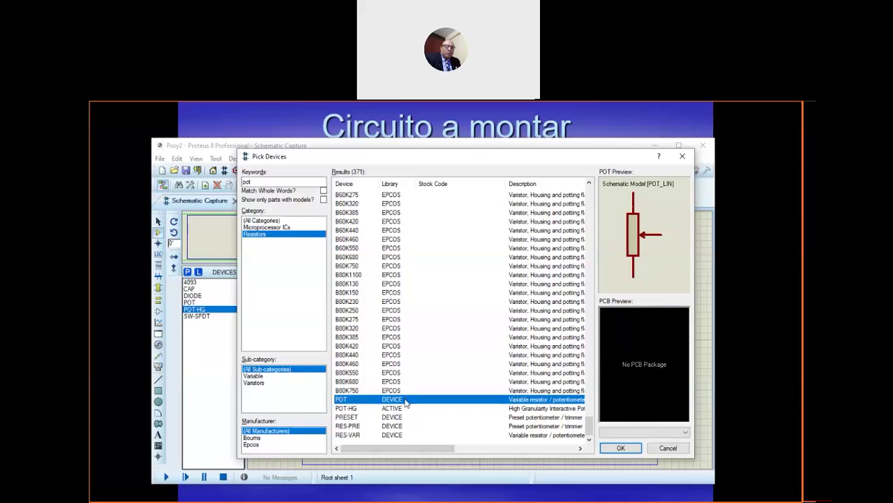
click(406, 410)
click(403, 402)
click(405, 411)
click(405, 402)
click(400, 410)
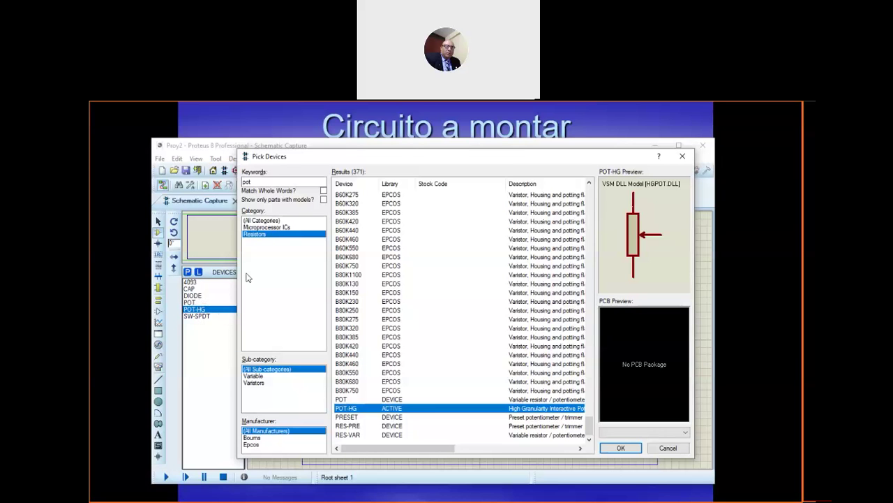
- Replace the library search keywords with gener resis to find the generic resistor
double_click(296, 181)
text(resis)
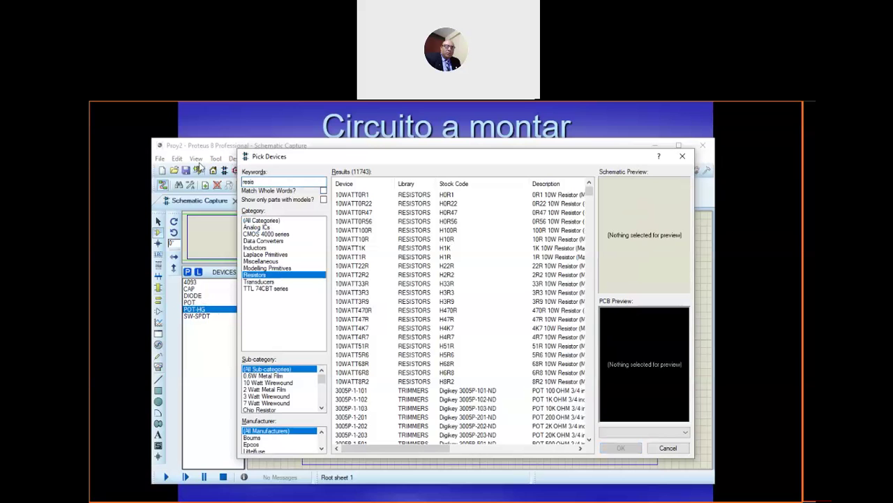
key(BackSpace)
key(BackSpace)
key(BackSpace)
key(BackSpace)
key(BackSpace)
text(aener resis)
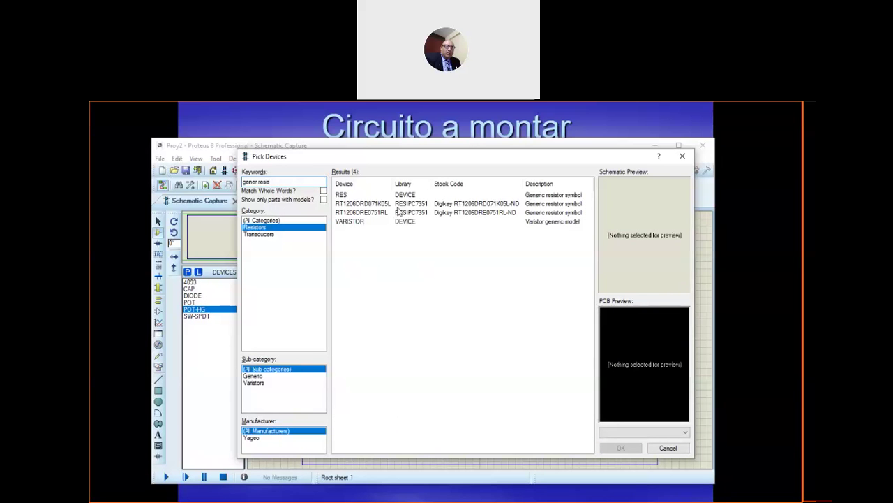
- Add RES, the generic resistor symbol, to the device list and close the device picker
click(419, 195)
double_click(419, 195)
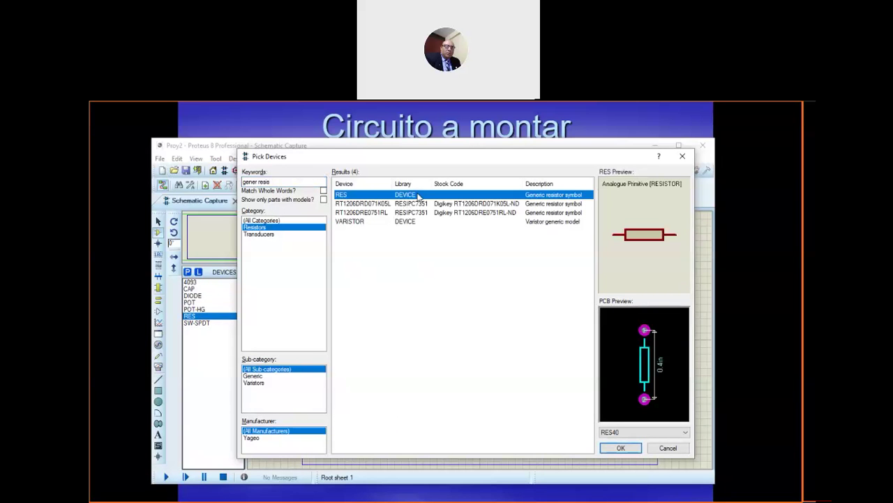
click(668, 448)
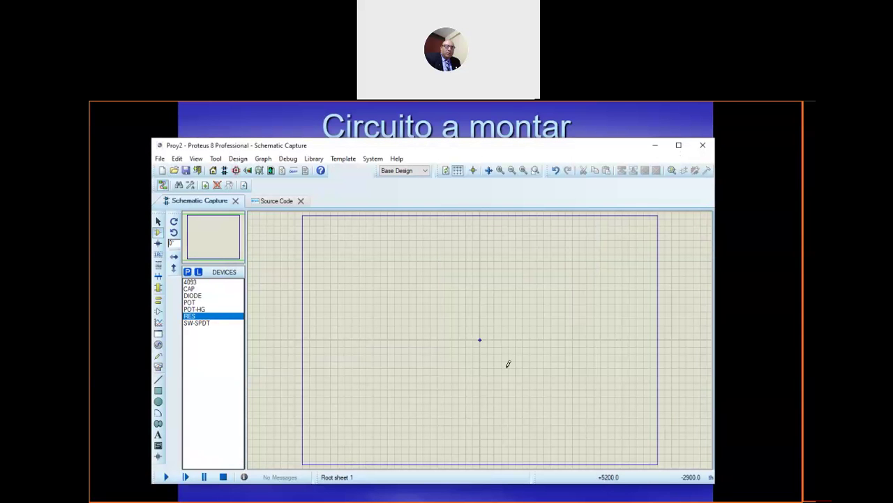
- Place two 4093 gates side by side on the sheet and remove POT from the device list
click(500, 170)
drag(220, 248, 210, 234)
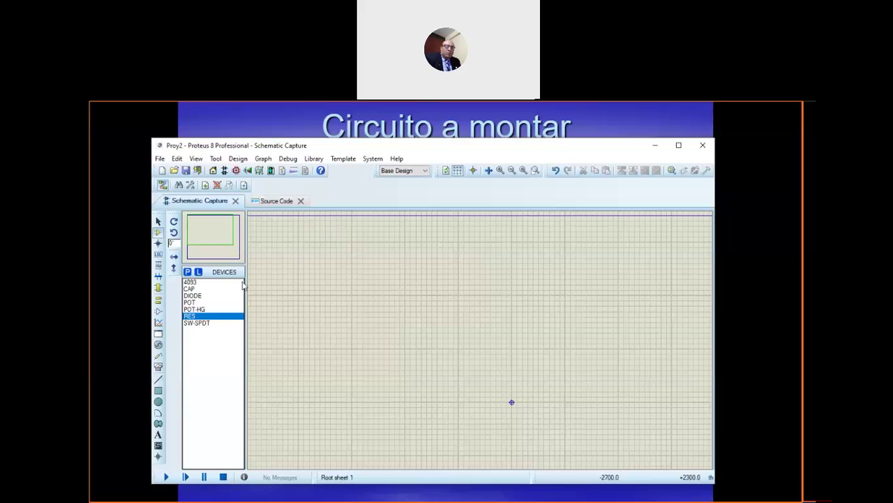
click(197, 288)
click(199, 281)
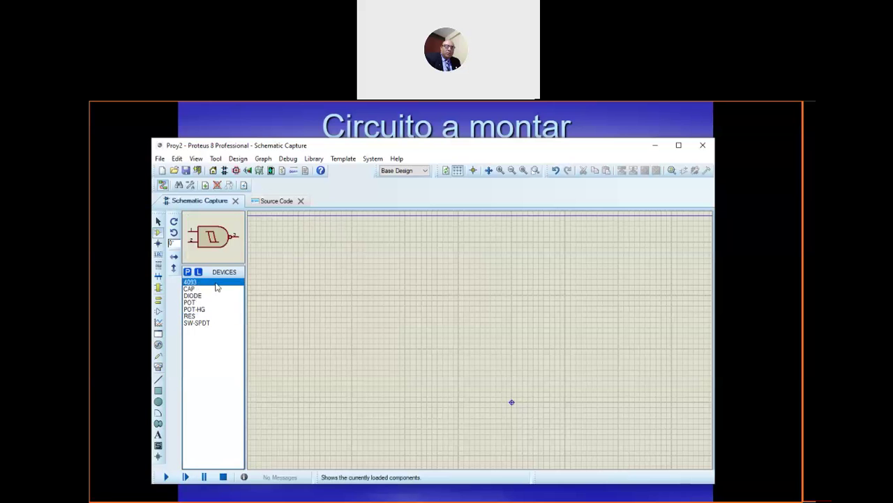
click(426, 333)
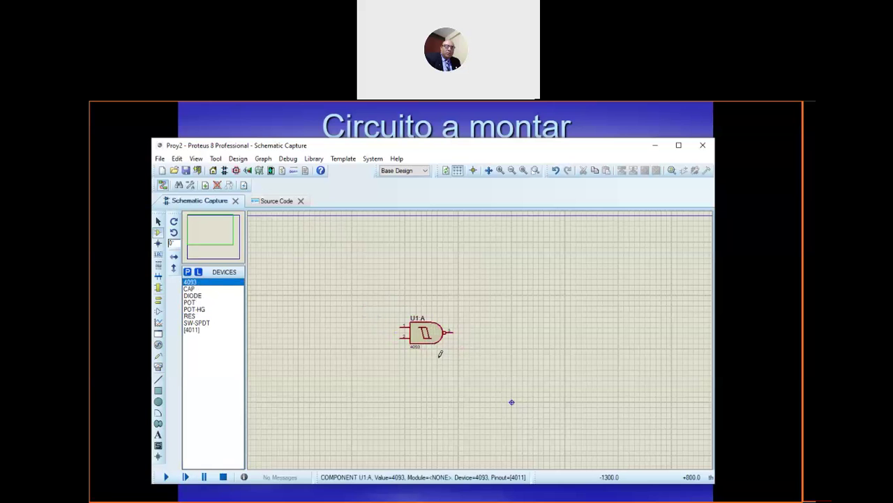
click(499, 171)
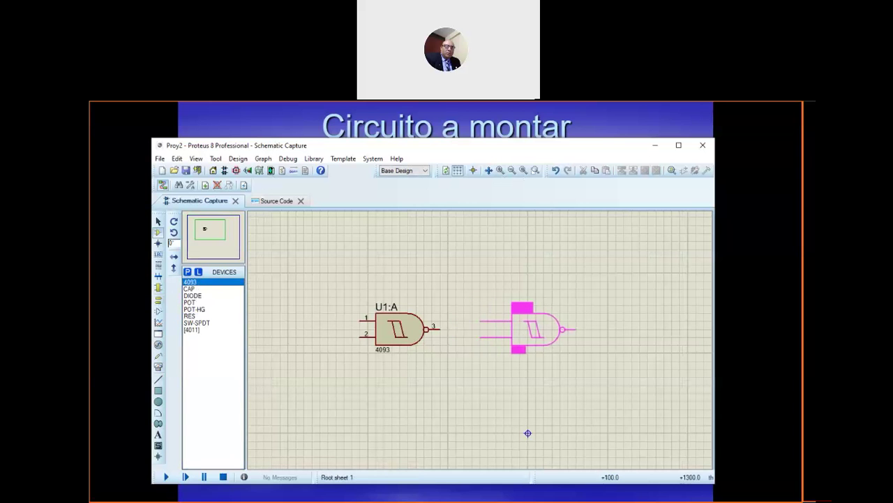
click(527, 328)
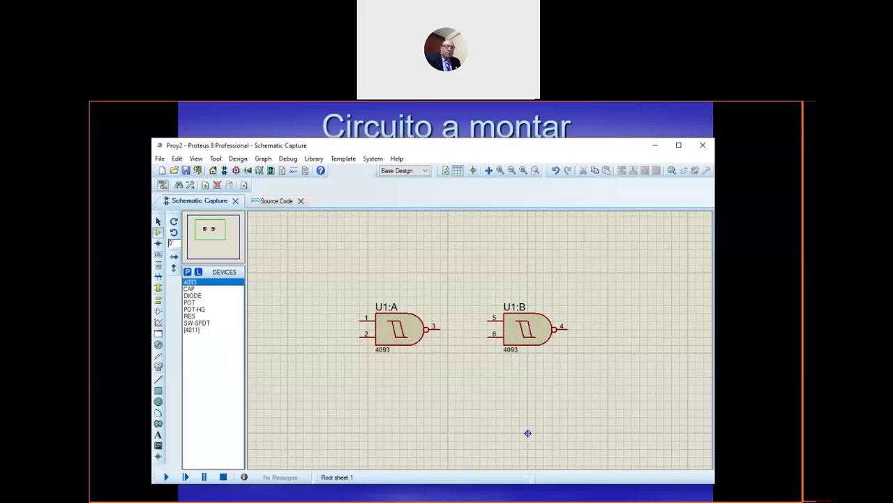
click(505, 116)
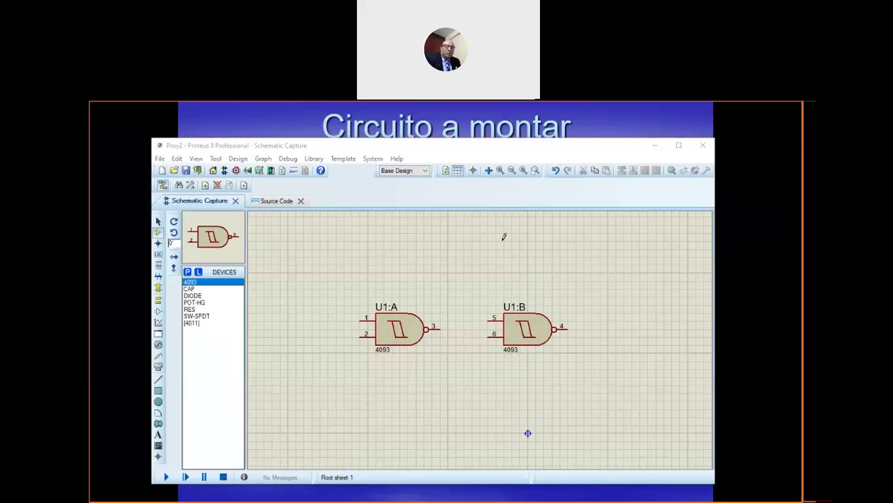
- Place a RES resistor above the gap between the two gates, rotated anti-clockwise to stand vertically
click(189, 309)
click(463, 262)
click(461, 278)
right_click(460, 276)
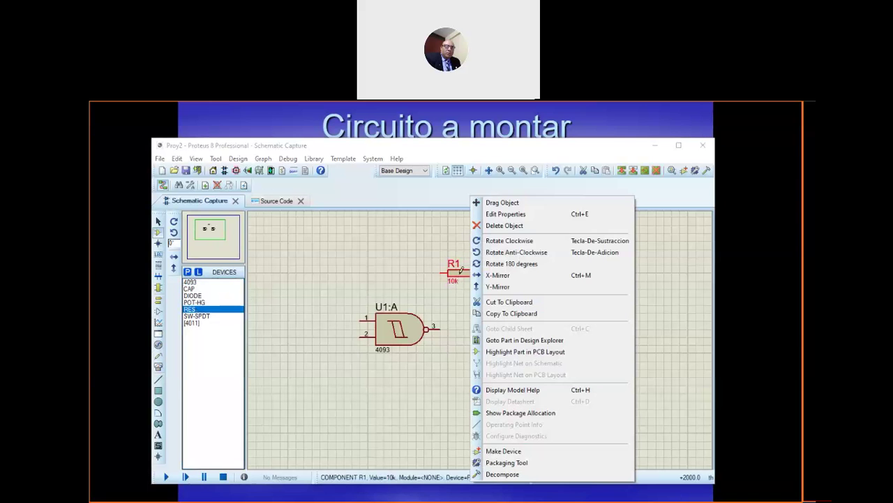
click(518, 252)
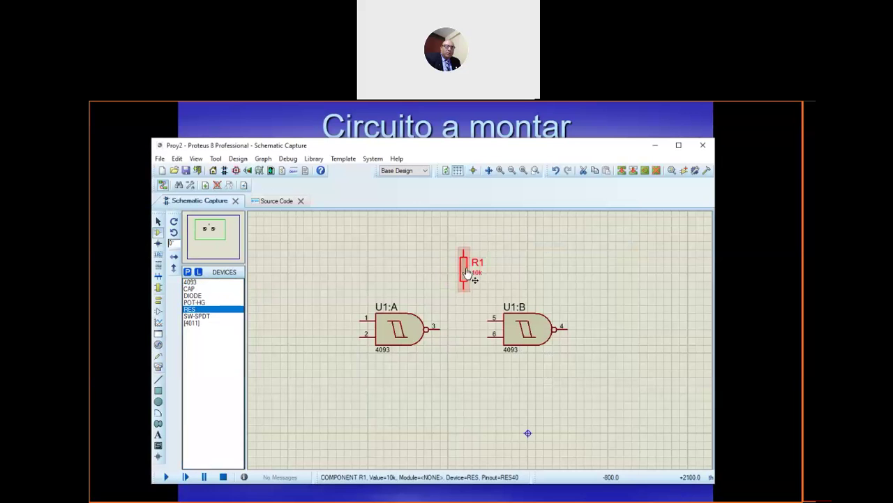
drag(468, 274, 482, 279)
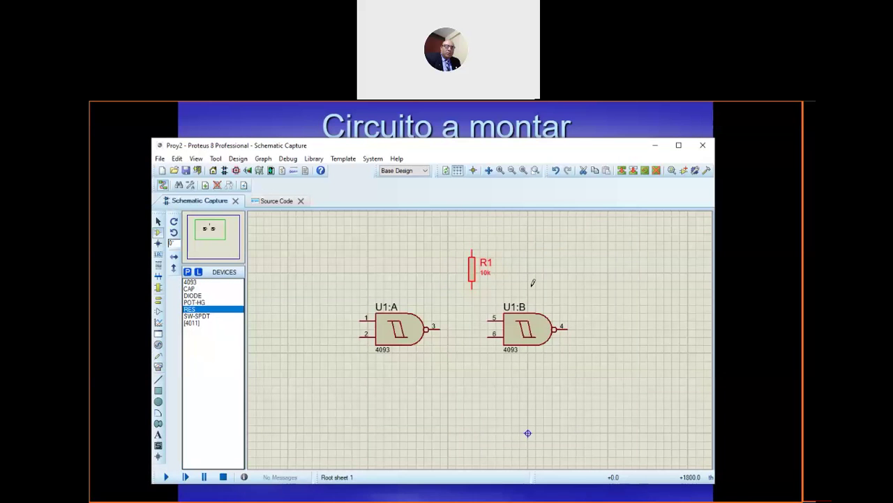
- Wire the lower end of R1 to both inputs of U1:B and to the output of U1:A
click(475, 335)
click(473, 283)
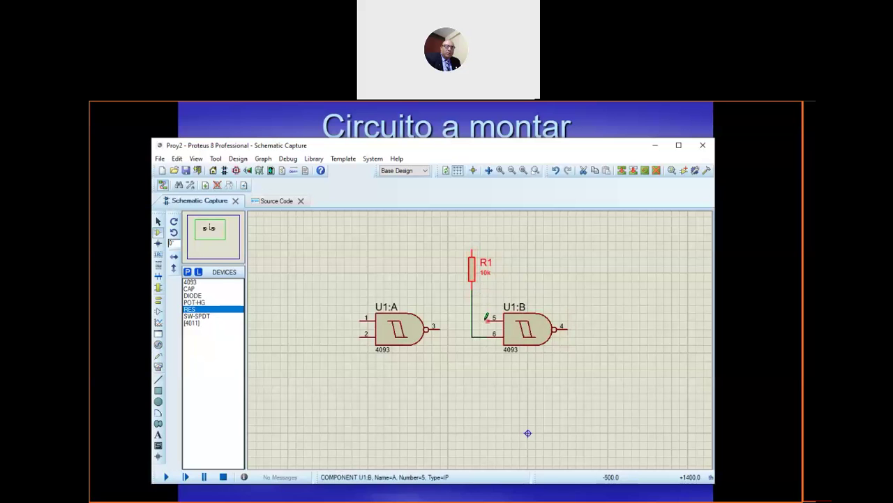
click(491, 318)
click(472, 321)
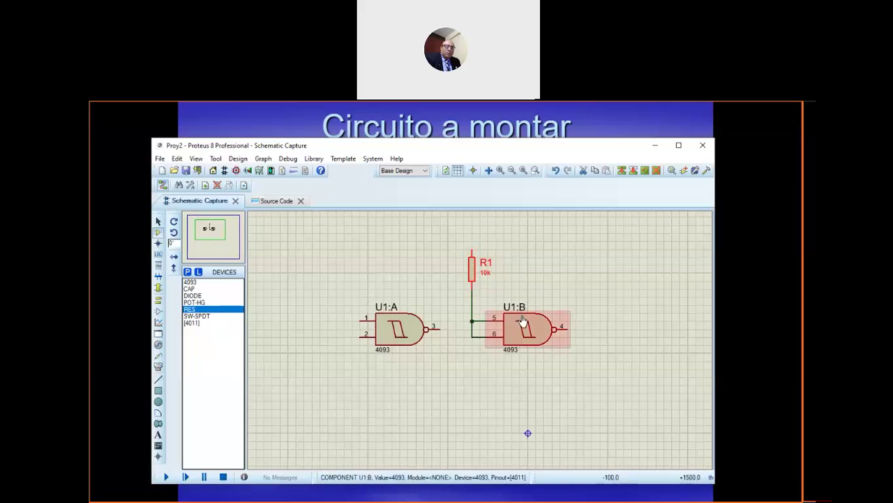
click(472, 324)
click(439, 327)
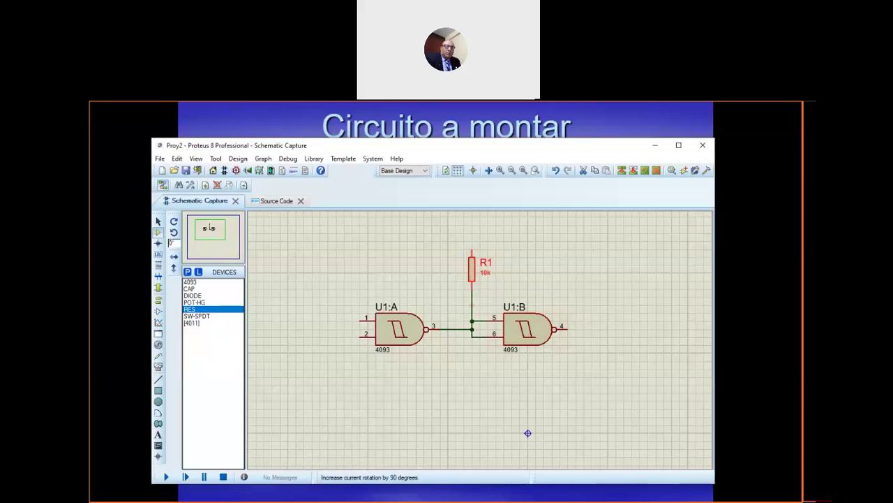
- Move the U1:A gate slightly closer to U1:B, keeping its output wire attached
click(158, 220)
drag(344, 272, 448, 368)
drag(409, 328, 417, 330)
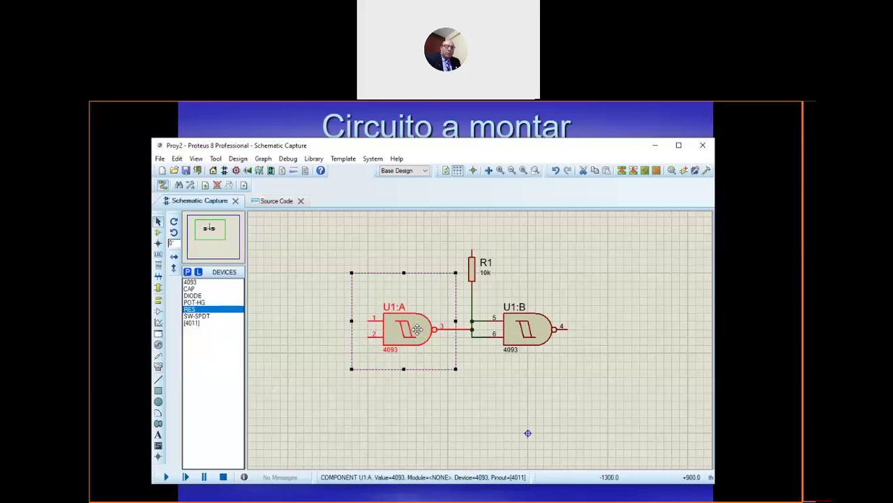
click(595, 285)
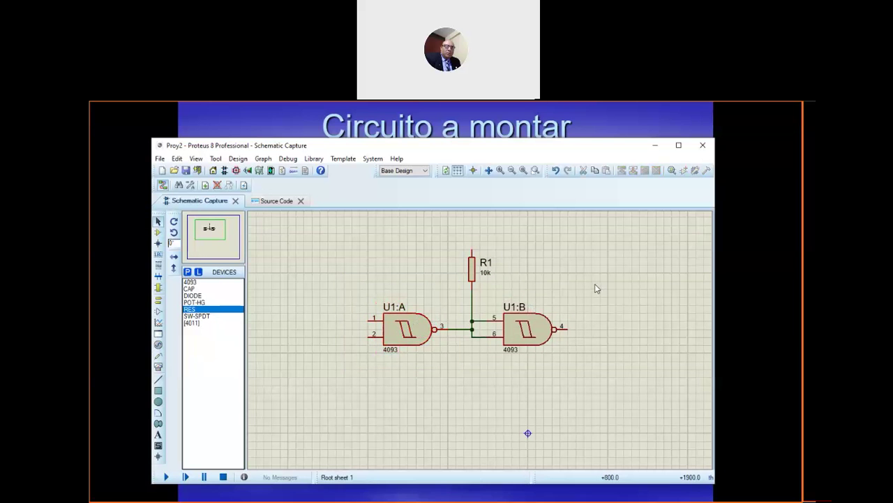
- Set the resistance of R1 to 1k
click(473, 272)
click(473, 273)
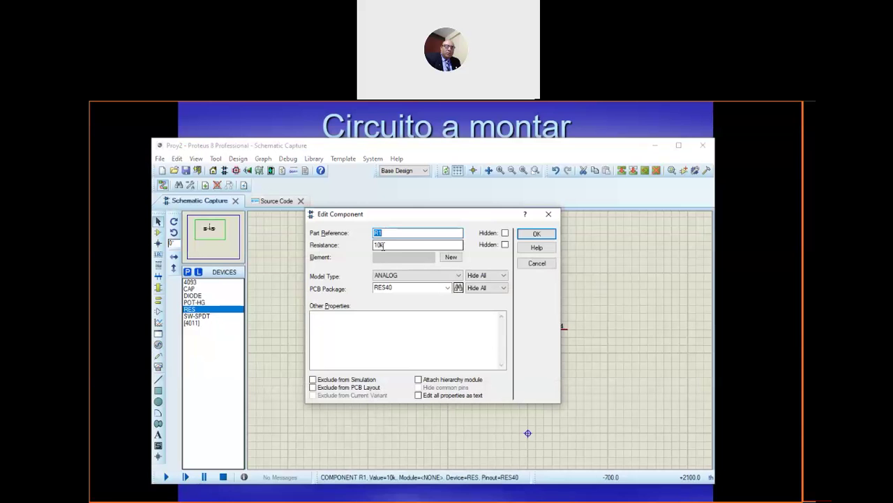
click(536, 233)
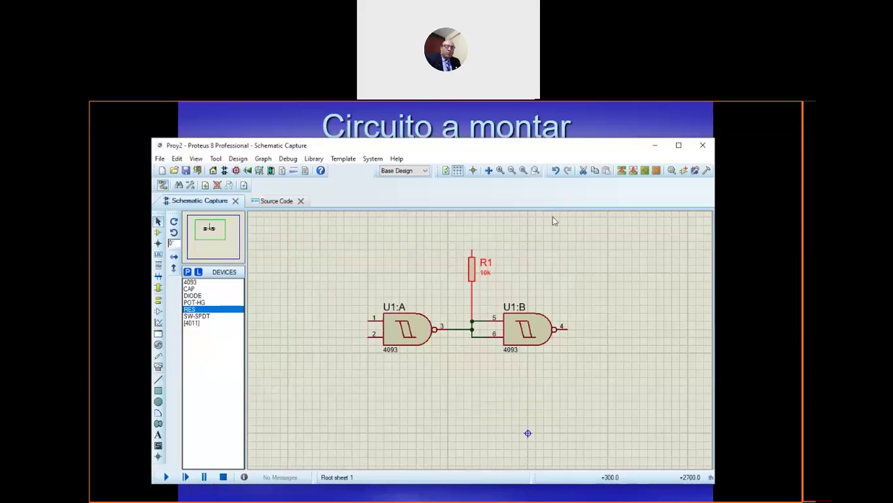
click(472, 276)
click(379, 244)
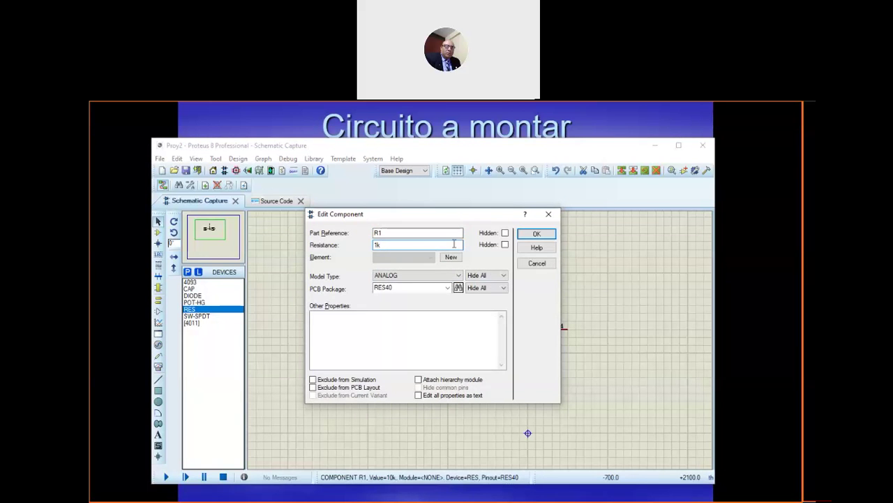
click(536, 235)
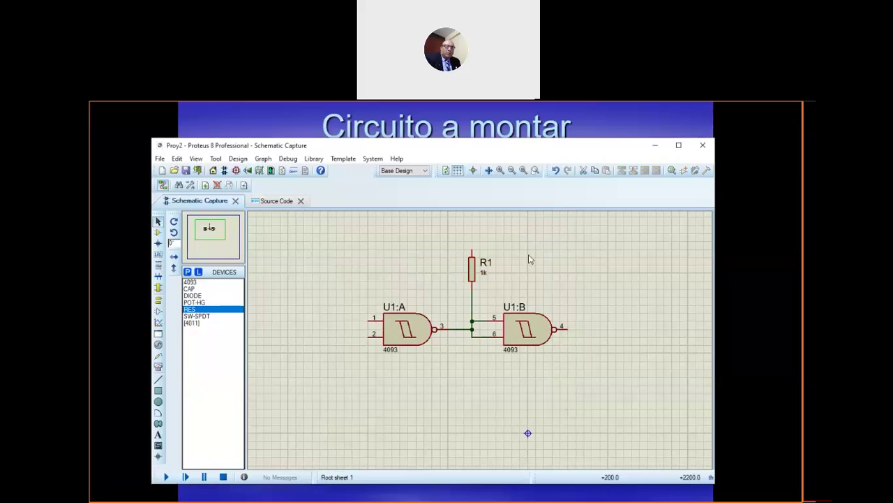
- Place a second RES resistor vertically below the output side of U1:B and wire its upper end to output pin 4
click(200, 310)
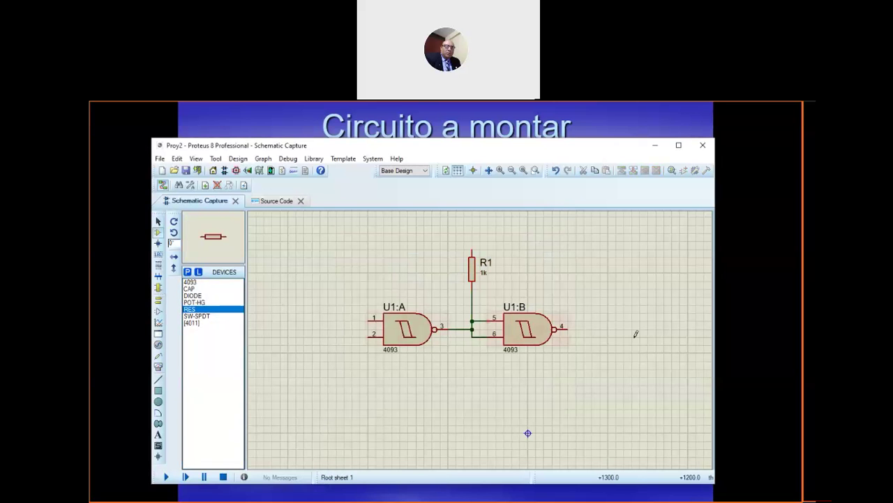
click(574, 370)
right_click(585, 374)
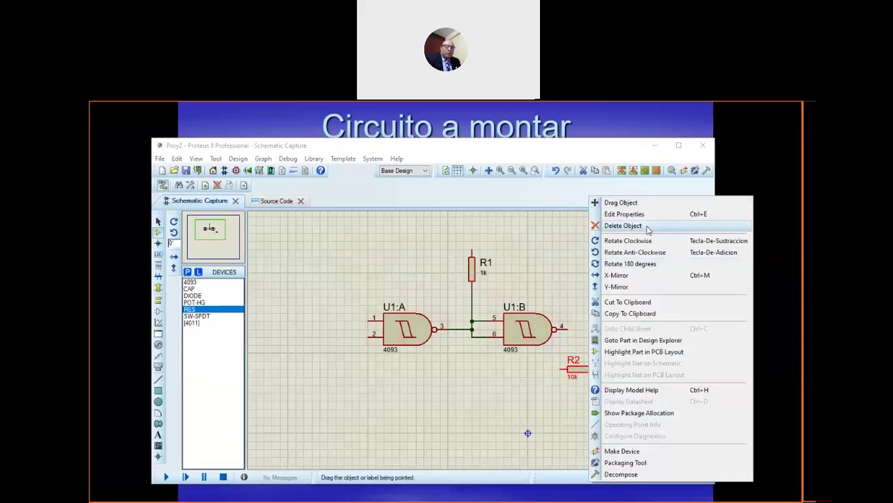
click(614, 240)
mouse_move(578, 375)
mouse_down()
mouse_move(595, 365)
mouse_move(586, 366)
mouse_up()
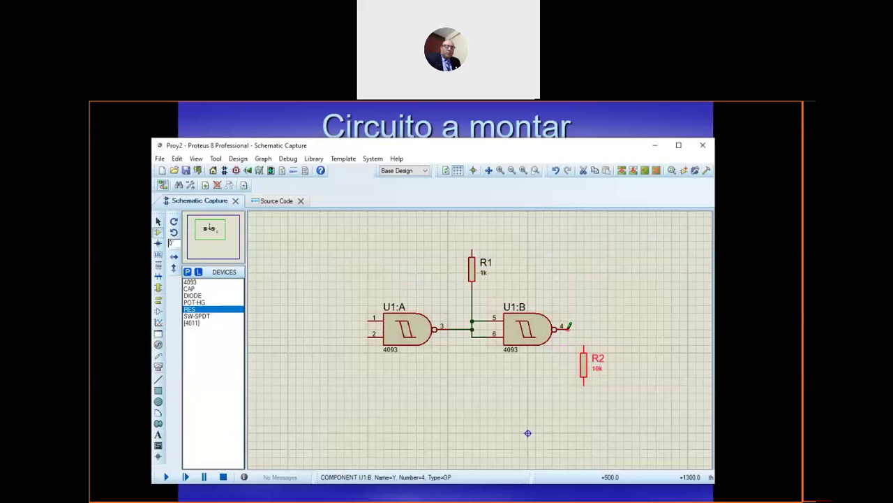
click(580, 328)
click(583, 348)
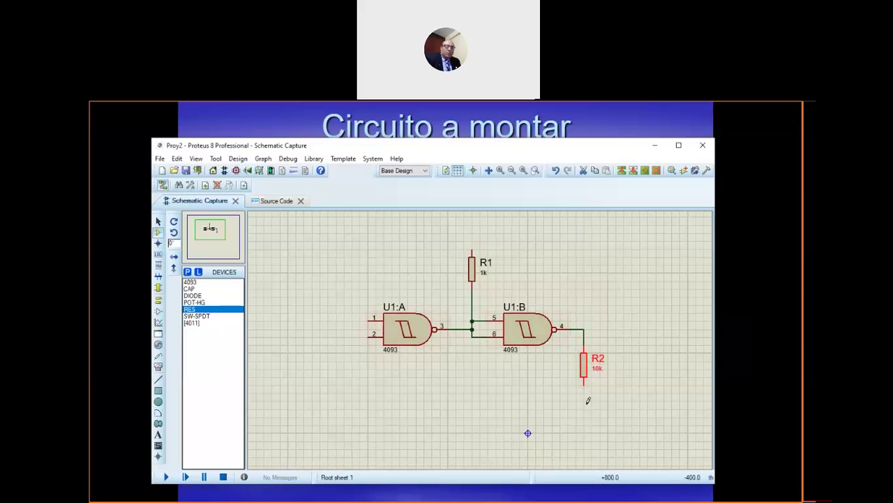
- Place a ground terminal below the free lower end of R2
click(158, 299)
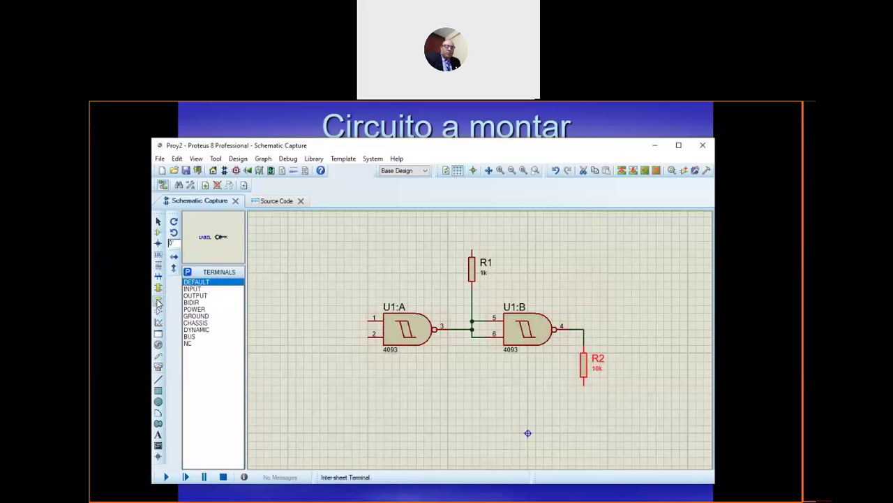
click(203, 318)
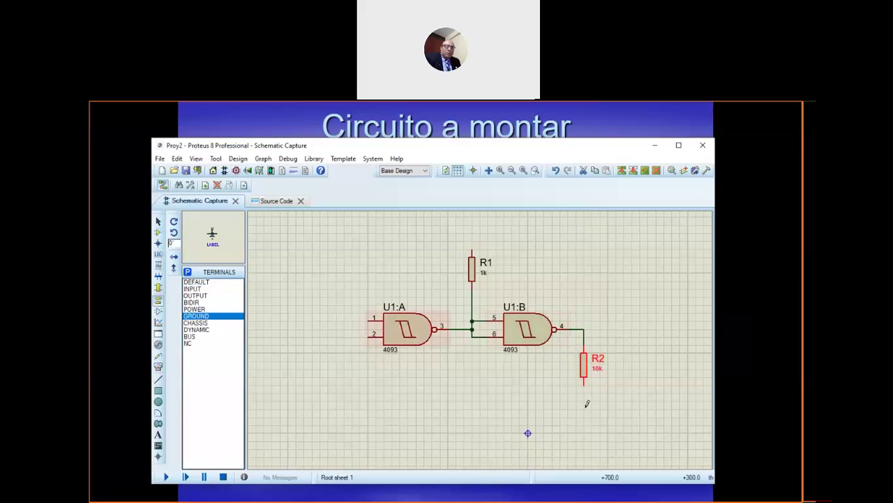